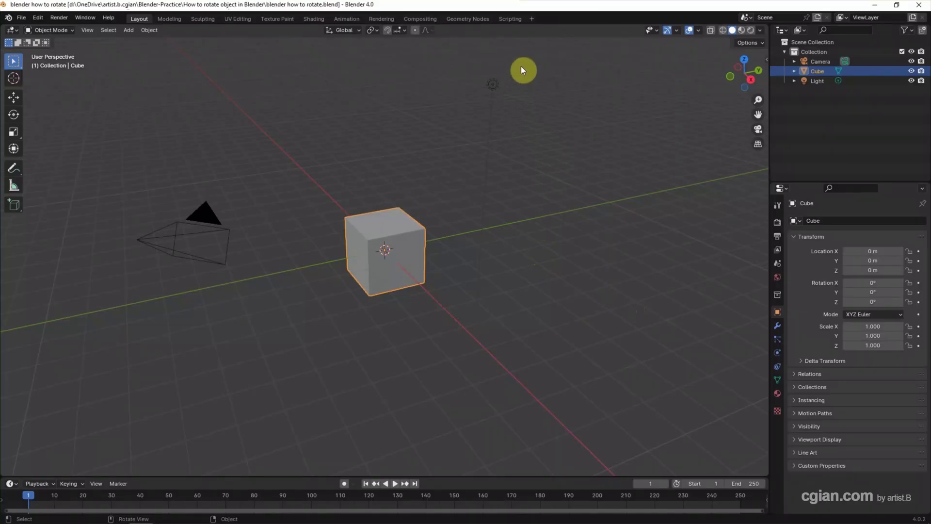
# Delete the Light and Camera, then select the Cube and zoom in on it.
pyautogui.click(452, 105)
pyautogui.keyDown('shift'); pyautogui.click(135, 261); pyautogui.keyUp('shift')
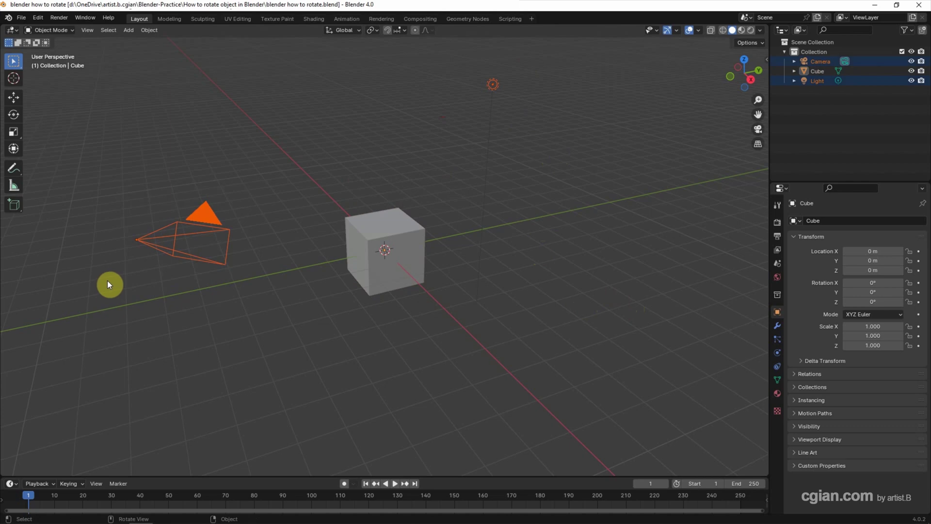
pyautogui.press('Delete')
pyautogui.click(366, 267)
pyautogui.scroll(5, 230, 257)
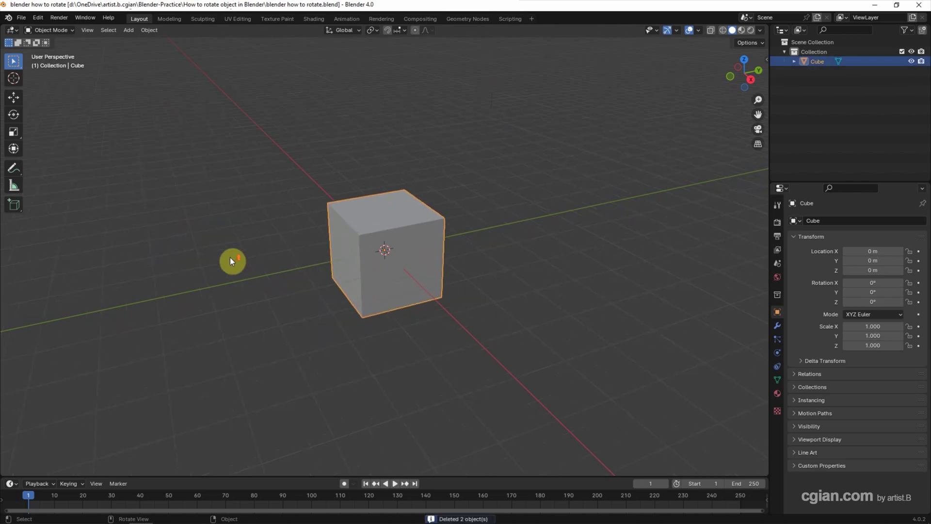
pyautogui.scroll(1, 193, 262)
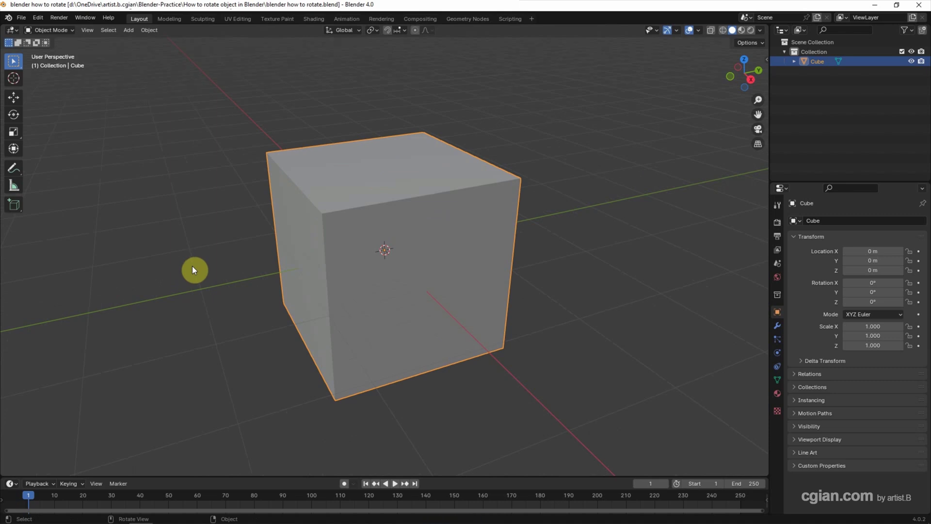
# Tumble the Cube freely with the Rotate tool's trackball, then reset its rotation with Alt+R.
pyautogui.click(13, 151)
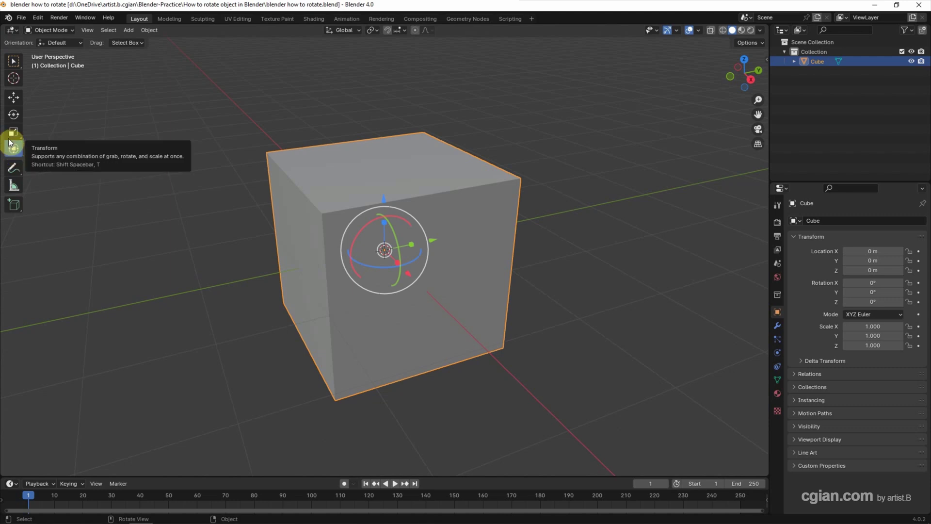
pyautogui.click(14, 116)
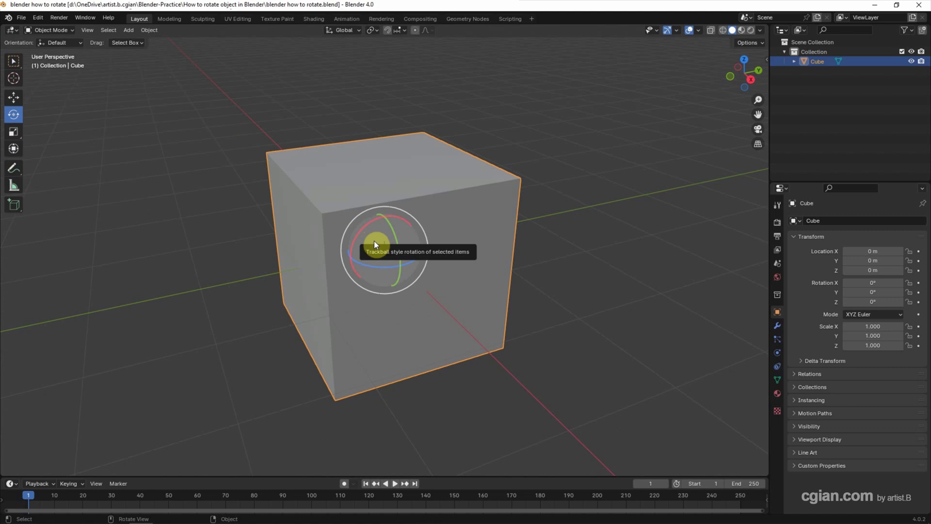
pyautogui.moveTo(374, 241); pyautogui.dragTo(367, 275)
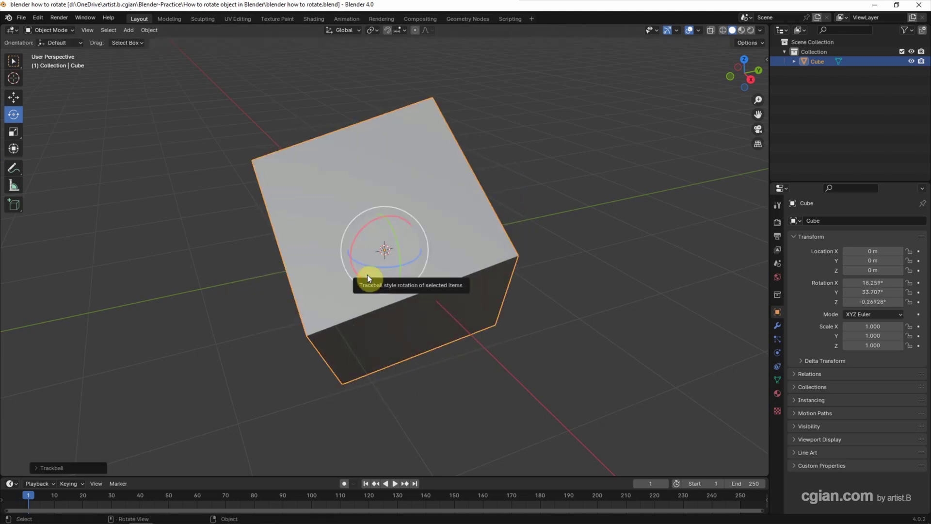
pyautogui.hotkey('alt', 'r')
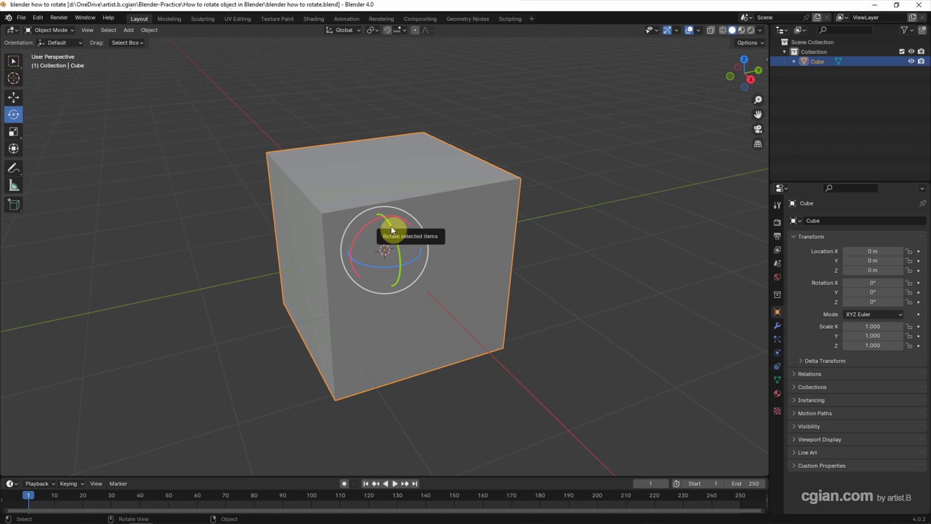
# Tilt the Cube to about -3.2° on Y, undoing a trial Z-ring turn.
pyautogui.moveTo(391, 226)
pyautogui.mouseDown()
pyautogui.moveTo(390, 247)
pyautogui.moveTo(388, 218)
pyautogui.moveTo(390, 226)
pyautogui.mouseUp()
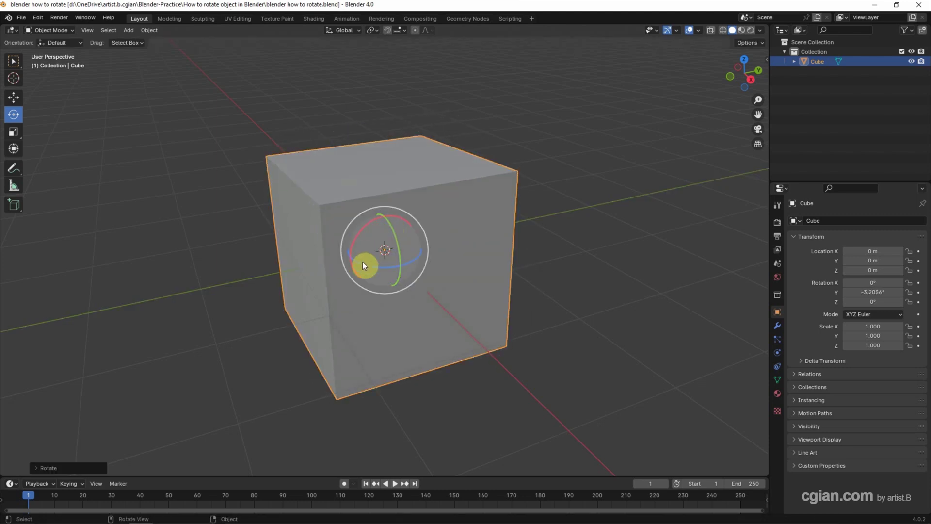
pyautogui.moveTo(363, 263); pyautogui.dragTo(328, 262)
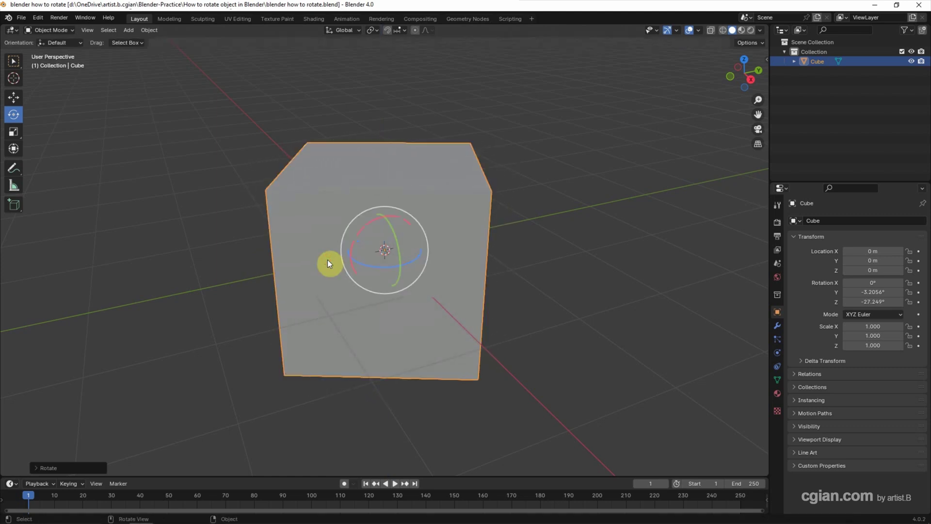
pyautogui.hotkey('ctrl', 'z')
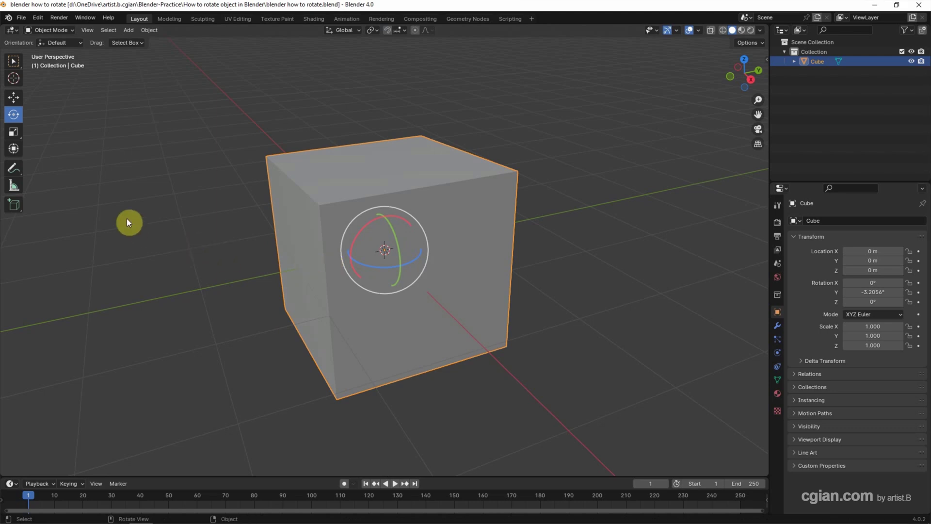
# Free-rotate the Cube with R to about X -7.13°, Y -0.32°, Z -3.62°.
pyautogui.press('r')
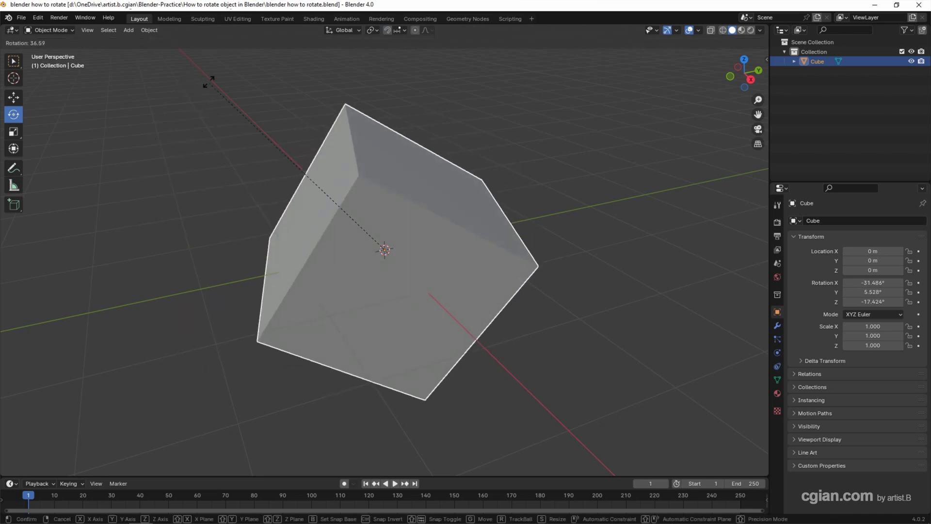
pyautogui.click(164, 189)
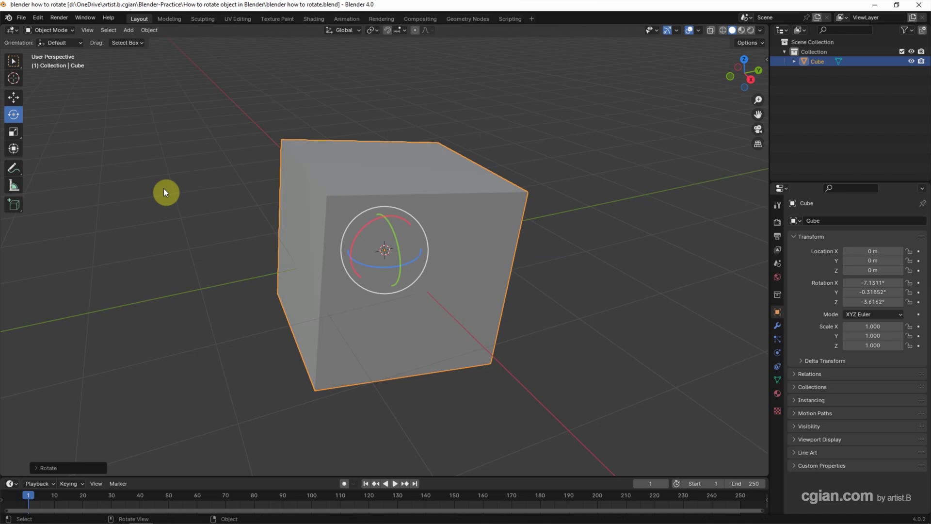
pyautogui.click(33, 464)
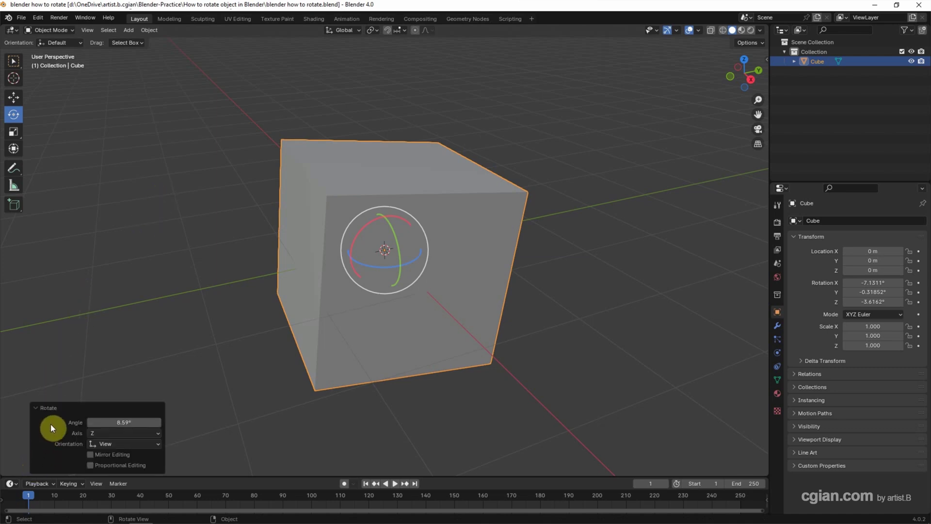
# In the Rotate redo panel, set Local orientation and a 90° angle about Z.
pyautogui.moveTo(104, 422); pyautogui.dragTo(65, 446)
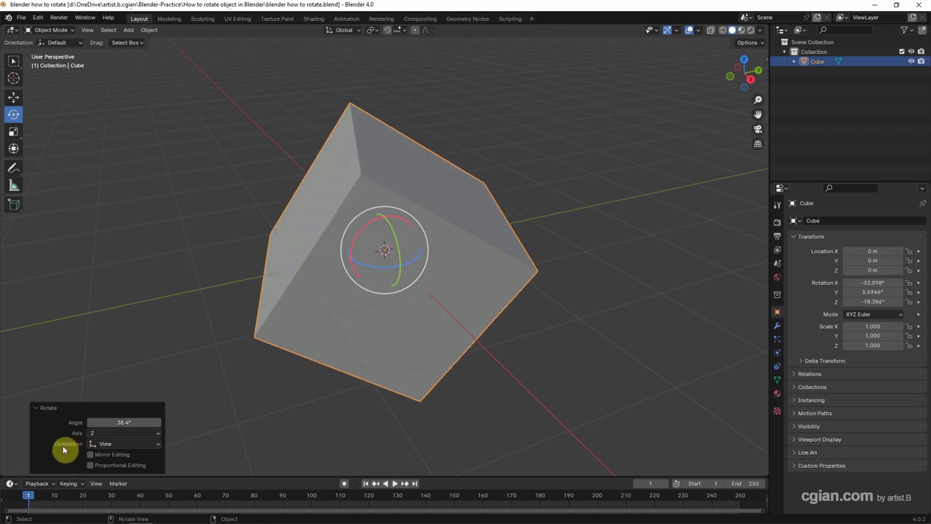
pyautogui.click(111, 445)
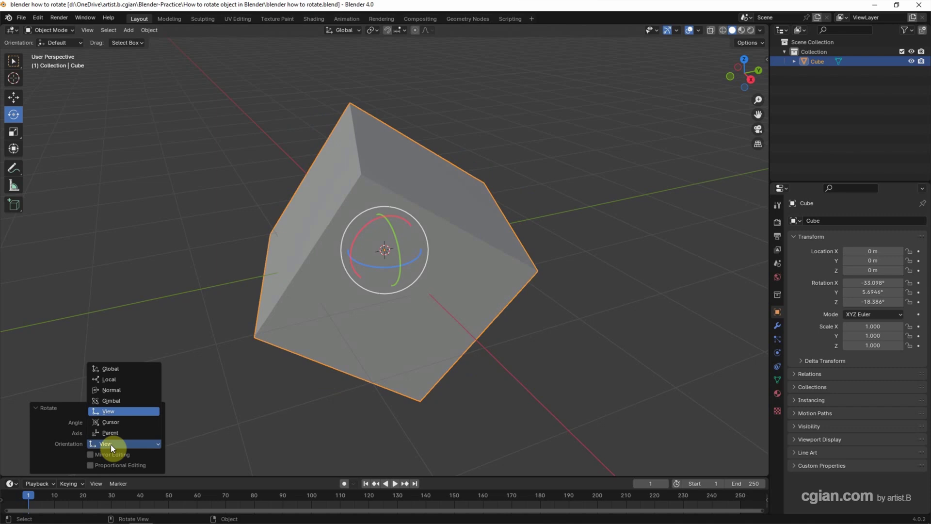
pyautogui.click(117, 380)
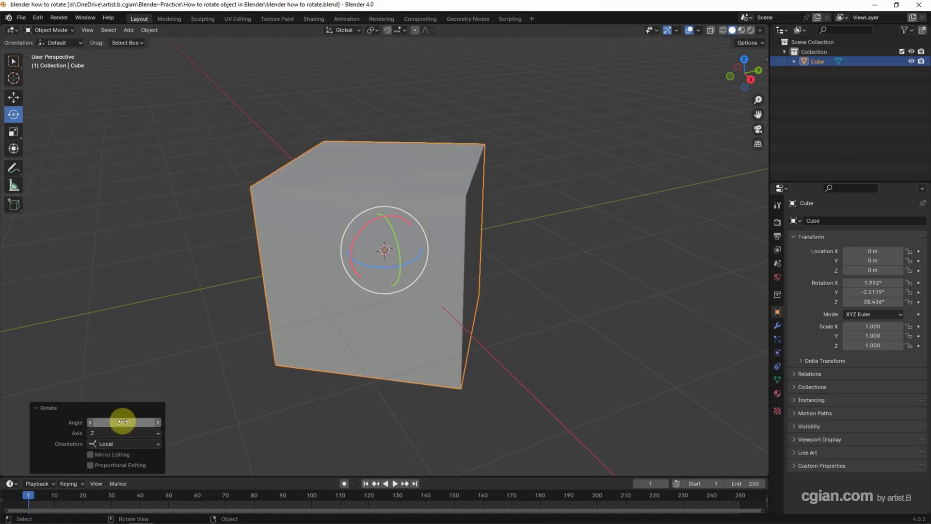
pyautogui.moveTo(124, 422)
pyautogui.mouseDown()
pyautogui.moveTo(180, 422)
pyautogui.moveTo(123, 422)
pyautogui.mouseUp()
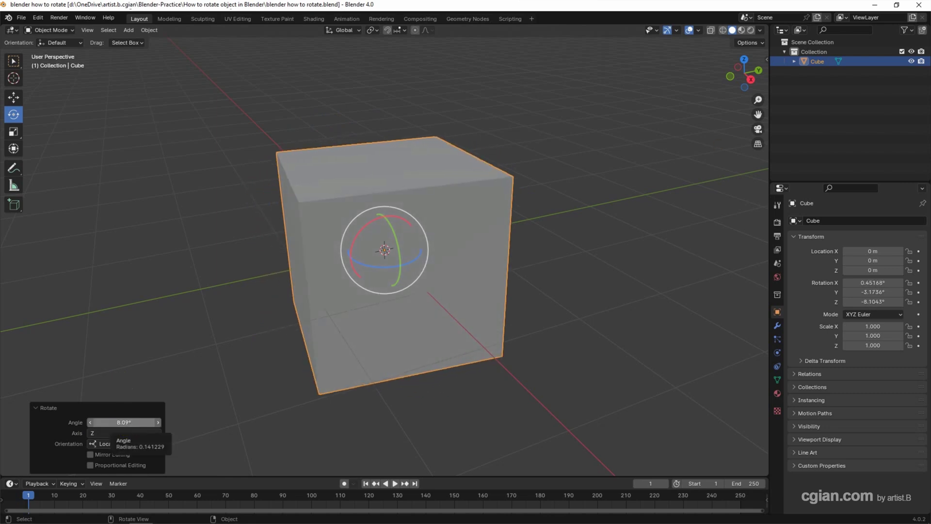
pyautogui.click(125, 422)
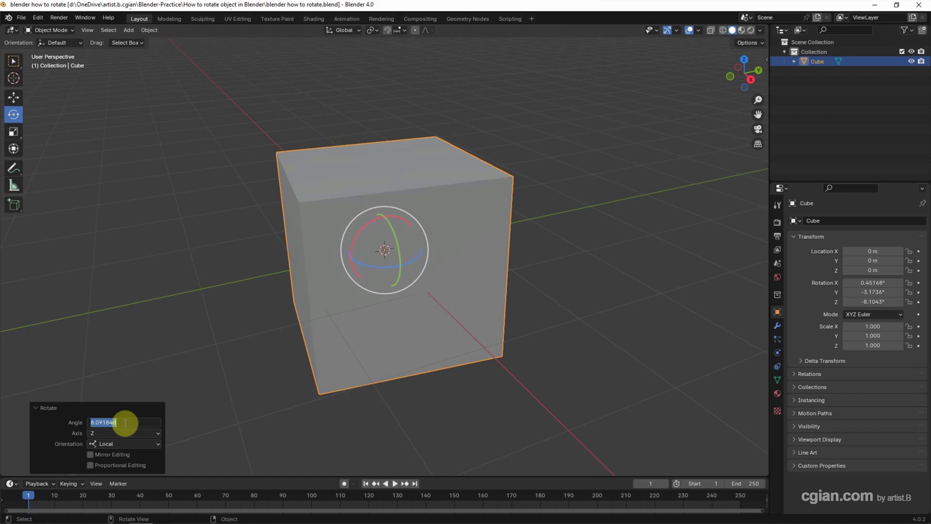
pyautogui.write('45')
pyautogui.press('Return')
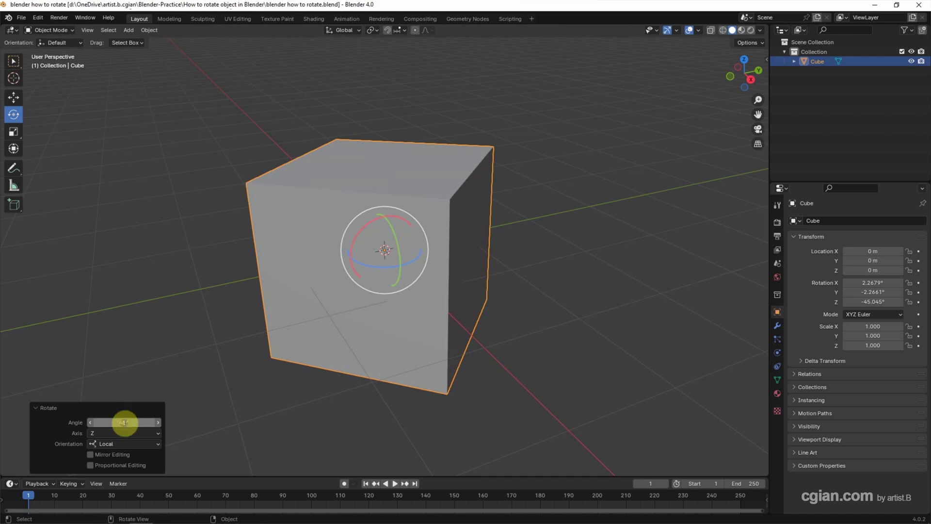
pyautogui.click(125, 423)
pyautogui.write('90')
pyautogui.press('Return')
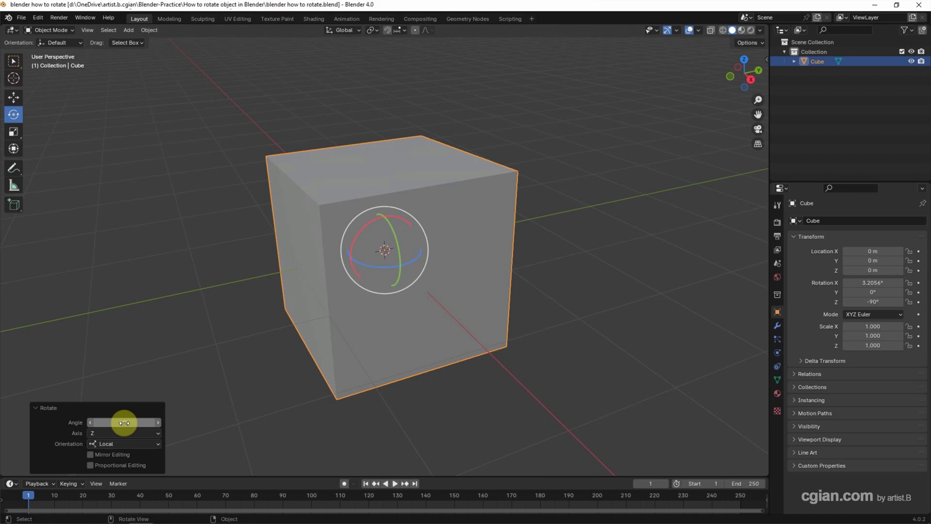
pyautogui.click(765, 60)
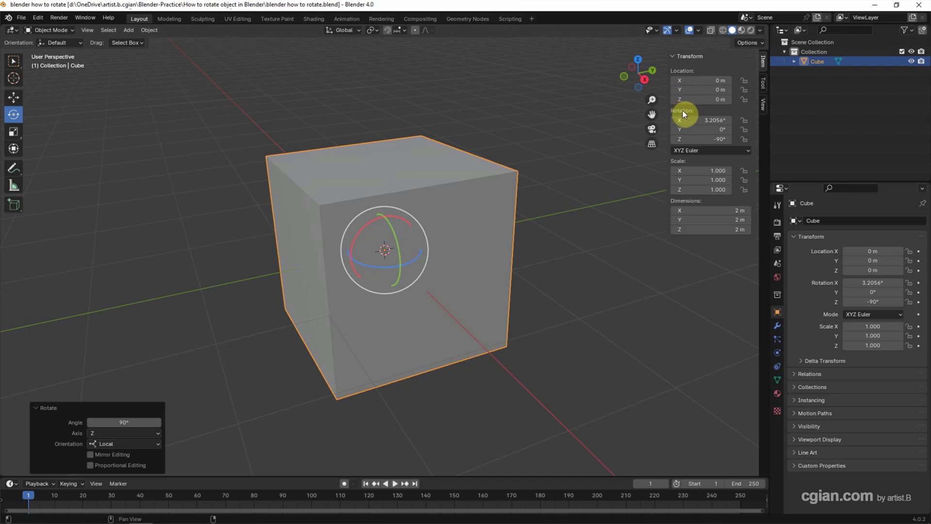
# Multi-edit the sidebar Rotation X, Y, Z fields, trying 45° before setting all to 0°.
pyautogui.moveTo(683, 113); pyautogui.dragTo(712, 139)
pyautogui.write('0')
pyautogui.press('Return')
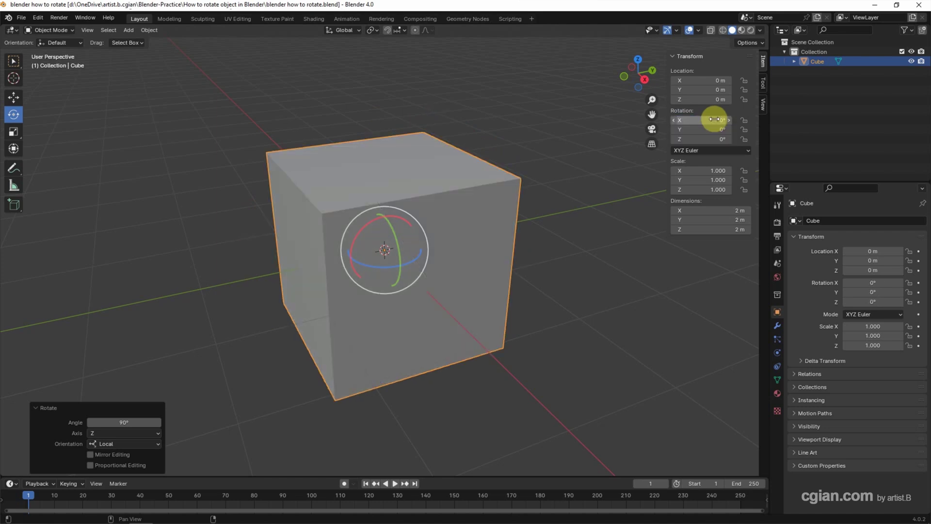
pyautogui.moveTo(714, 119); pyautogui.dragTo(714, 140)
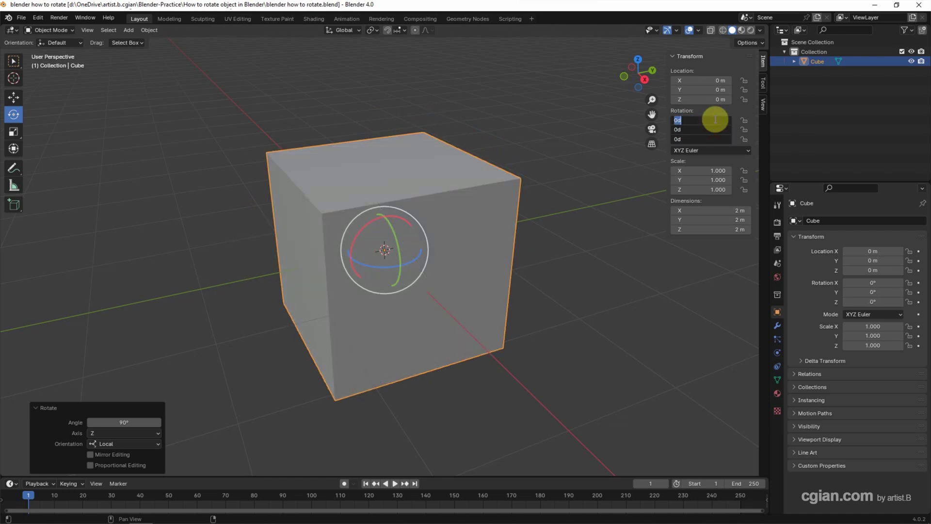
pyautogui.write('45')
pyautogui.press('Return')
pyautogui.moveTo(715, 120); pyautogui.dragTo(714, 140)
pyautogui.write('0')
pyautogui.press('Return')
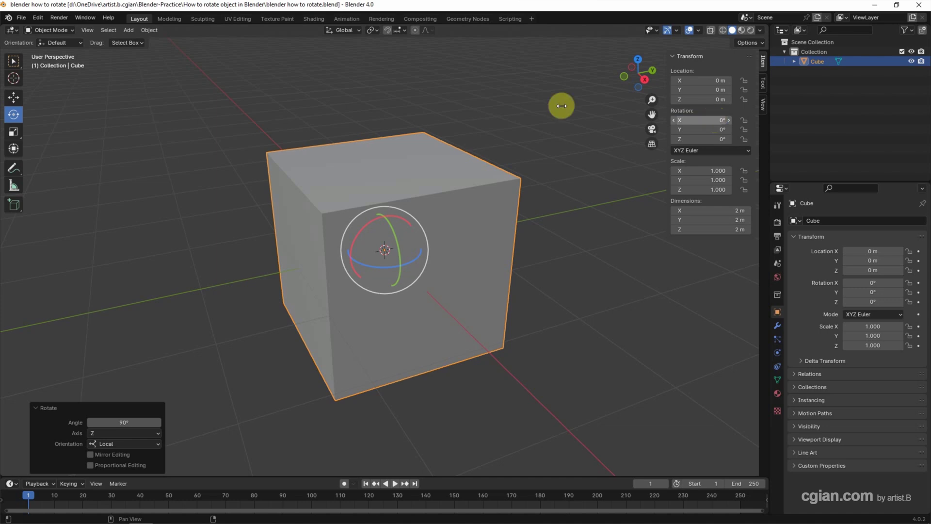
pyautogui.click(10, 484)
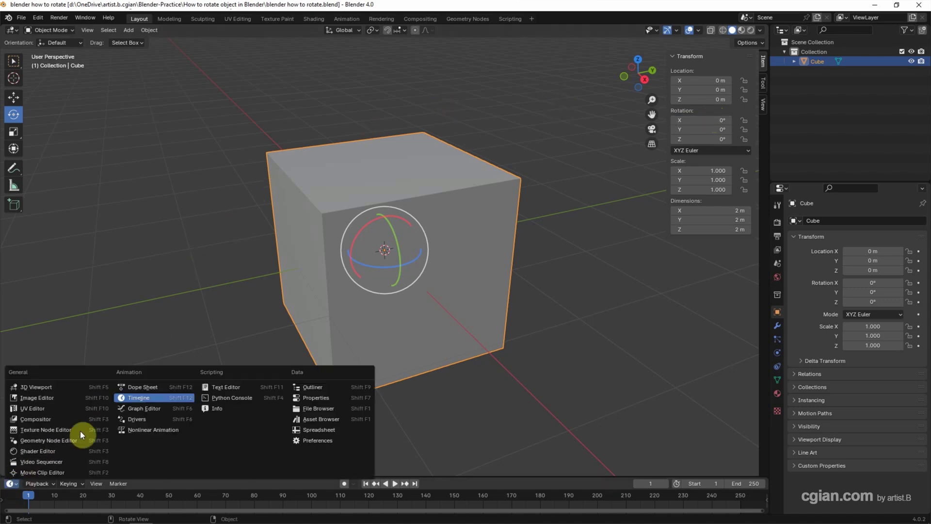
# Insert a Rotation keyframe for the Cube at frame 1.
pyautogui.click(10, 484)
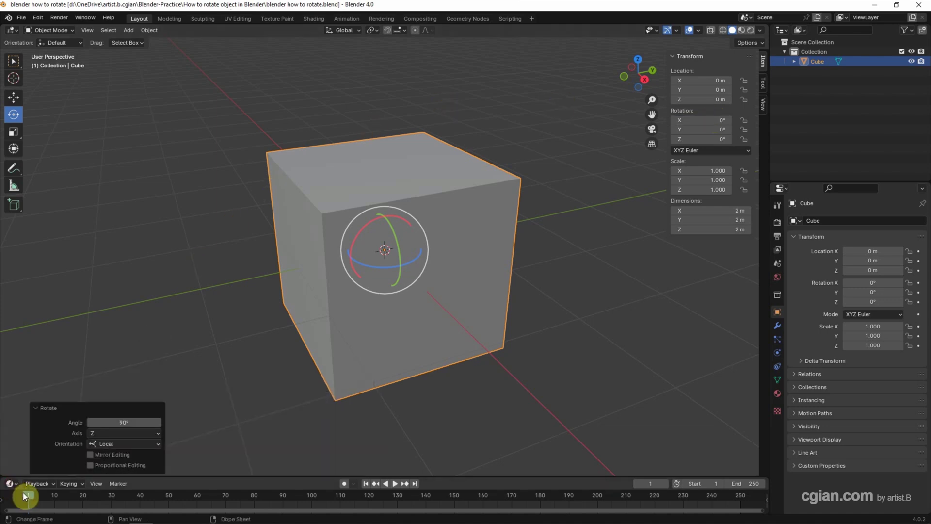
pyautogui.rightClick(28, 496)
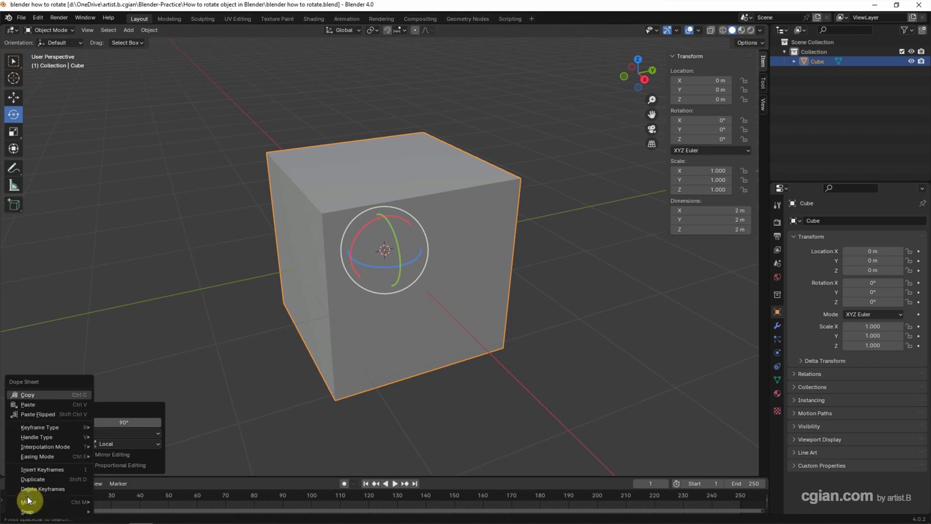
pyautogui.click(29, 470)
pyautogui.press('i')
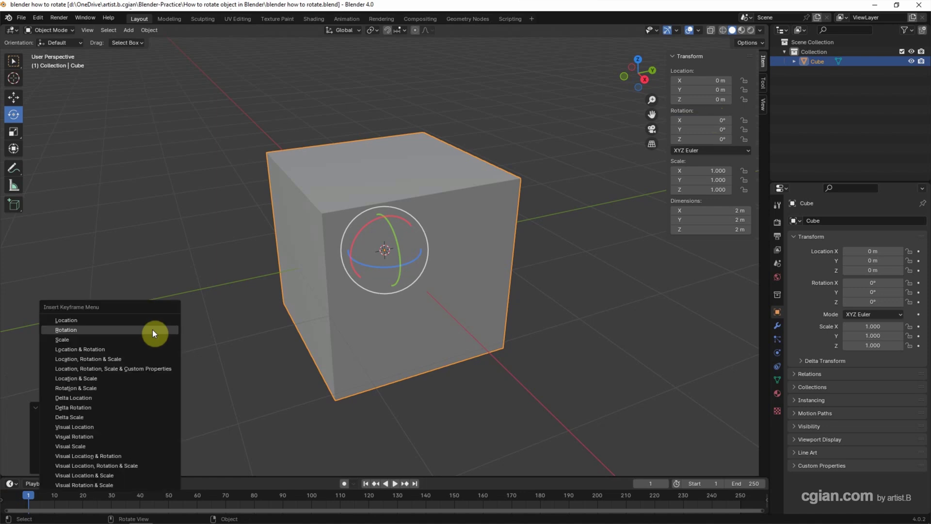
pyautogui.click(69, 332)
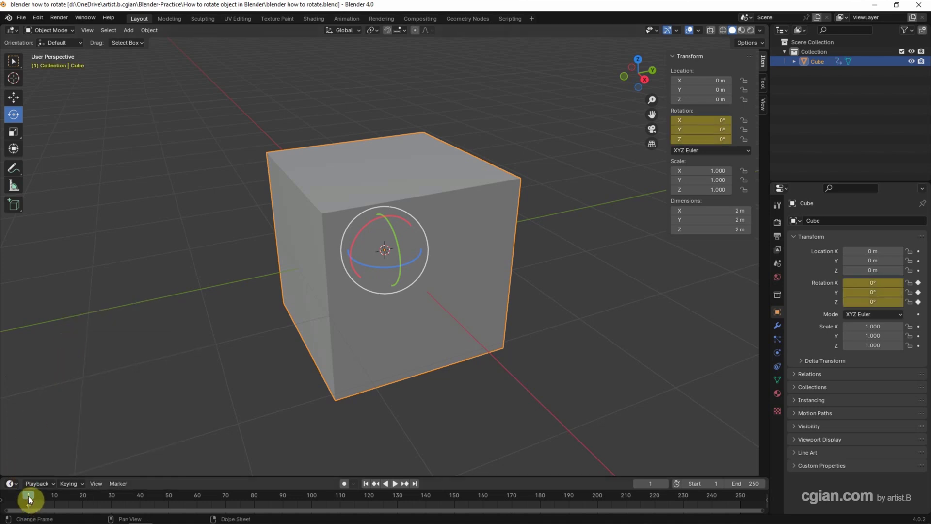
# At frame 100, set Rotation Z to 72° and keyframe it.
pyautogui.moveTo(28, 496); pyautogui.dragTo(311, 485)
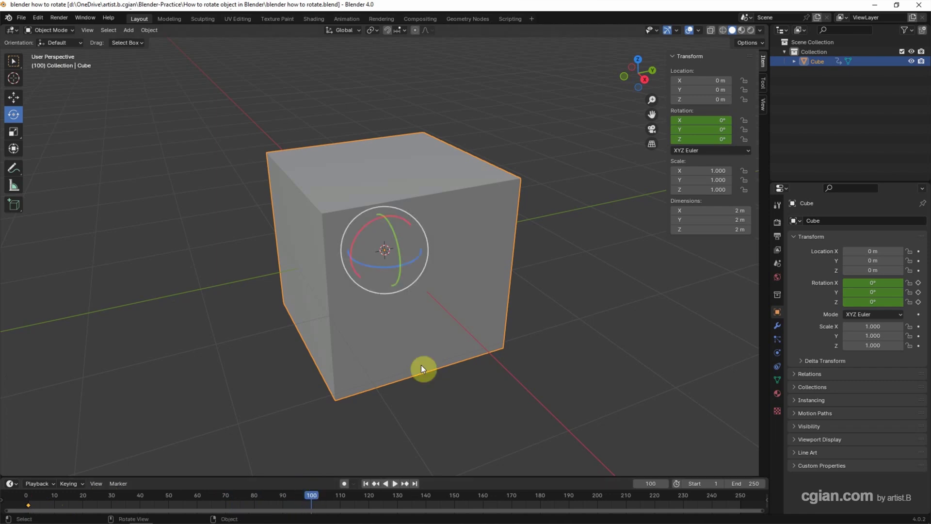
pyautogui.moveTo(689, 140); pyautogui.dragTo(764, 139)
pyautogui.rightClick(689, 140)
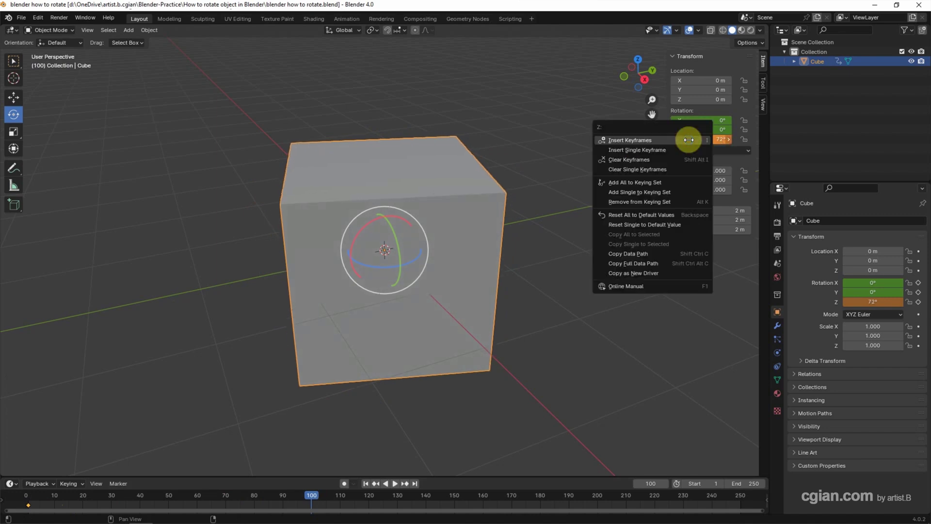
pyautogui.click(657, 141)
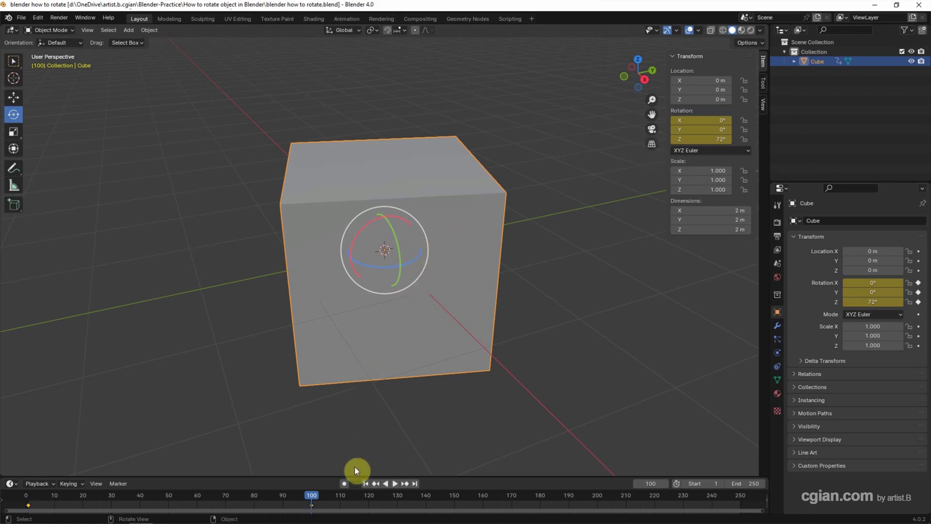
# Play the rotation animation from frame 1 and pause it around frame 103.
pyautogui.click(365, 484)
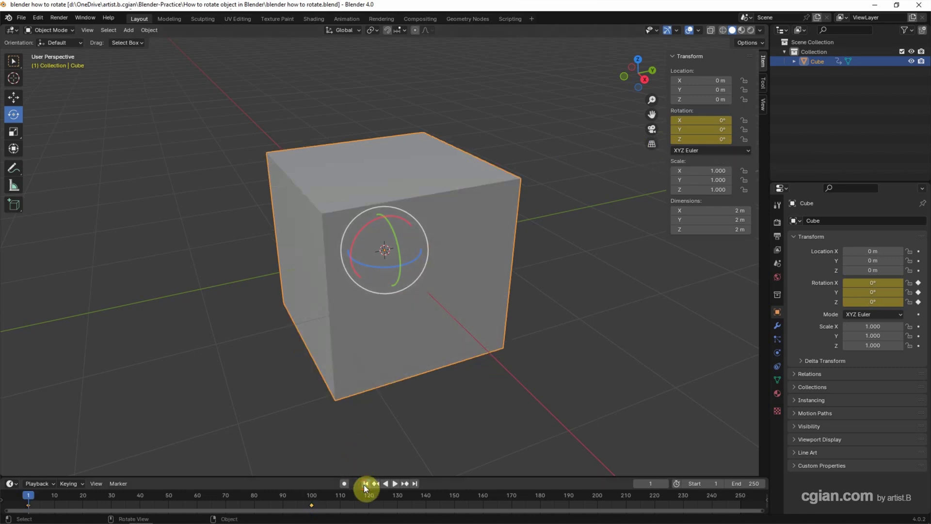
pyautogui.click(391, 482)
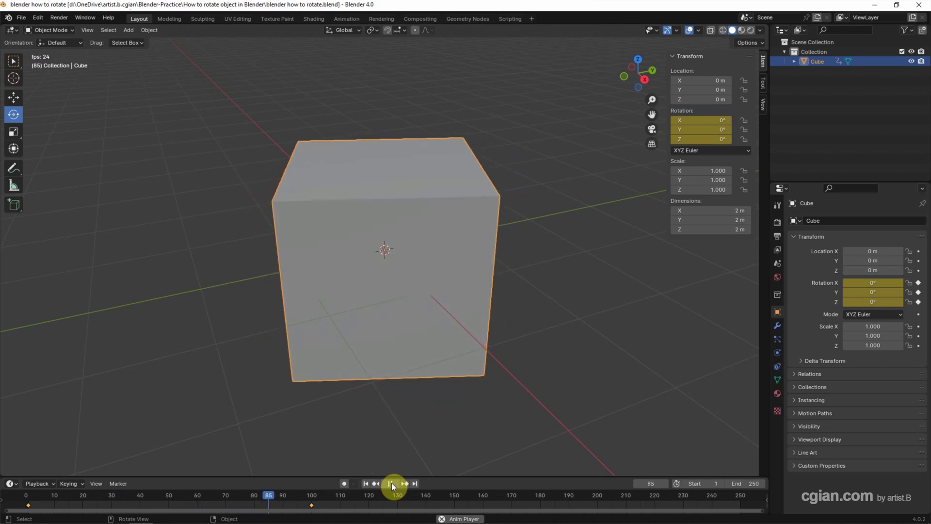
pyautogui.click(391, 483)
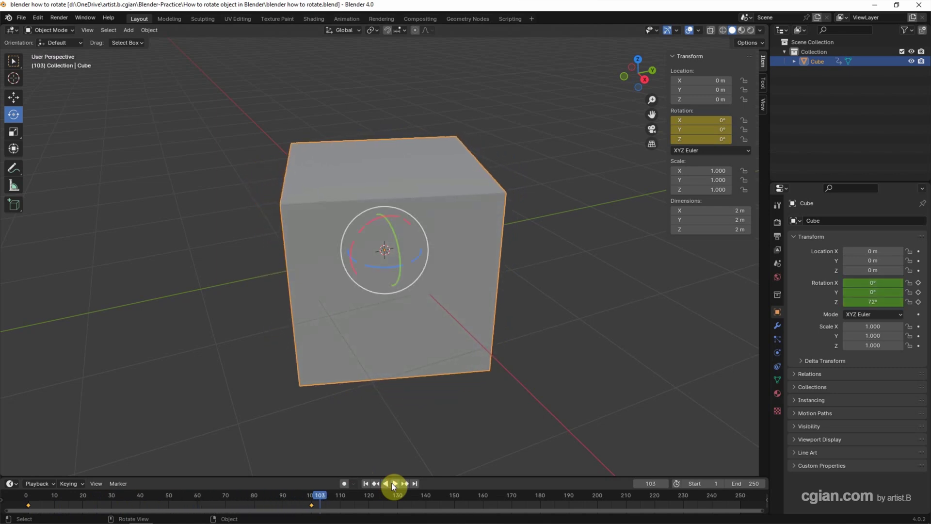
pyautogui.click(15, 98)
# Move the Cube to Y 2.5524 m, then scrub the timeline back to frame 93.
pyautogui.moveTo(420, 242); pyautogui.dragTo(595, 217)
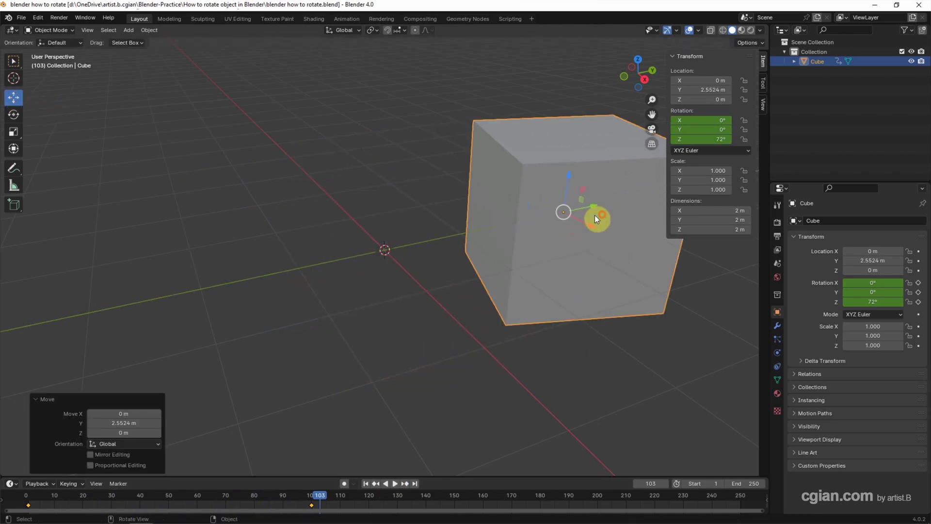
pyautogui.click(14, 114)
pyautogui.moveTo(319, 495); pyautogui.dragTo(287, 499)
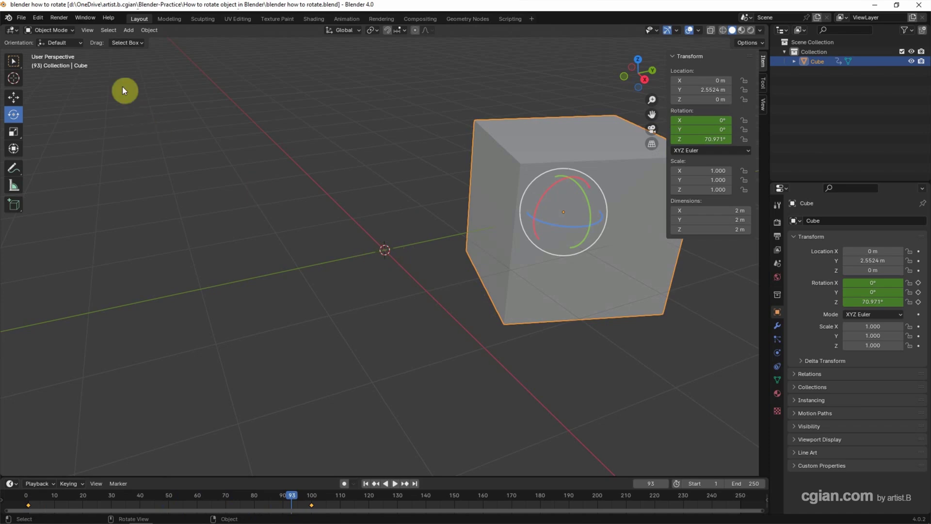
pyautogui.click(146, 30)
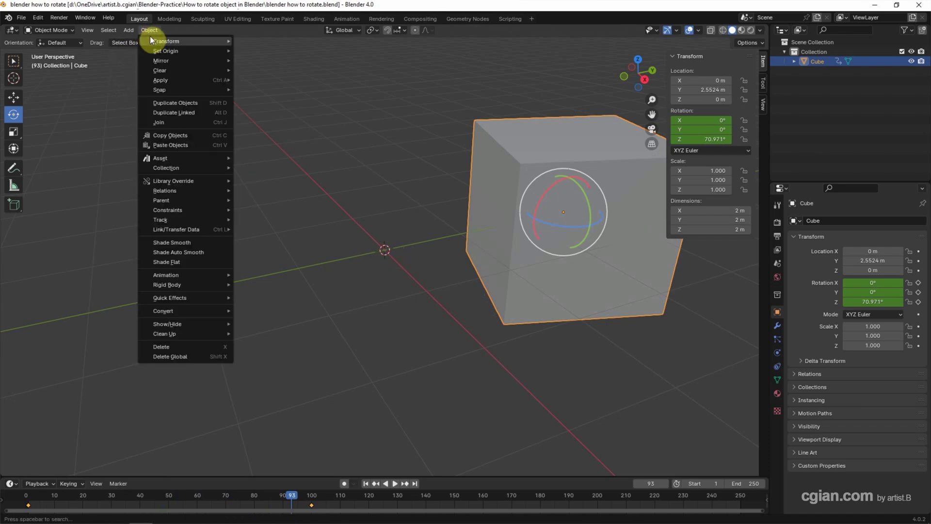